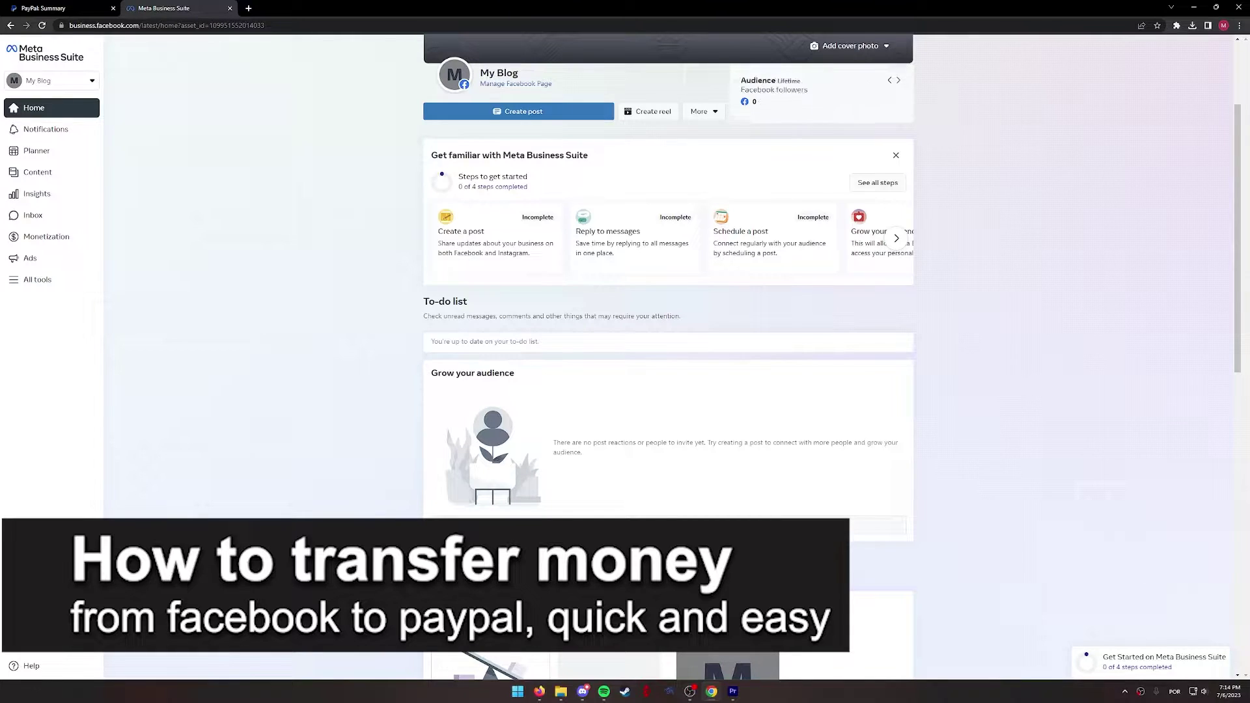
{"action": "scroll", "coordinate": [668, 392], "scroll_direction": "down", "scroll_amount": 3}
{"action": "scroll", "coordinate": [668, 391], "scroll_direction": "up", "scroll_amount": 5}
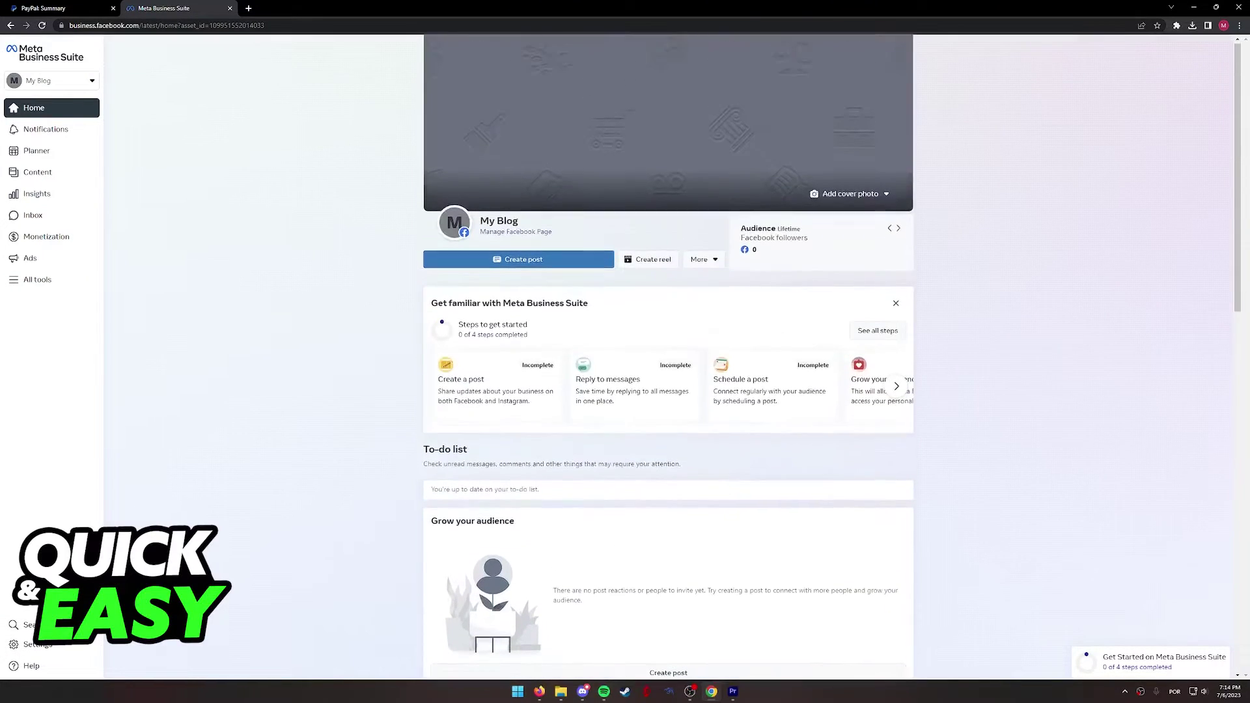
{"action": "scroll", "coordinate": [668, 392], "scroll_direction": "down", "scroll_amount": 3}
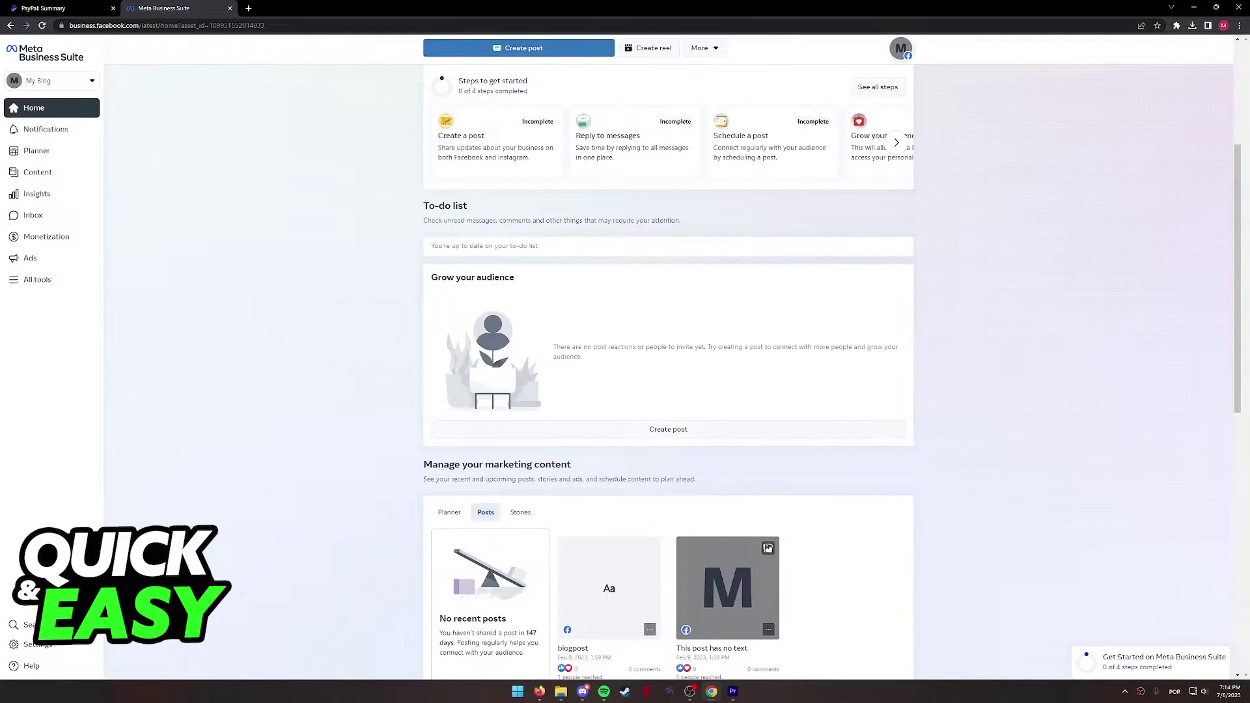
{"action": "scroll", "coordinate": [669, 391], "scroll_direction": "up", "scroll_amount": 5}
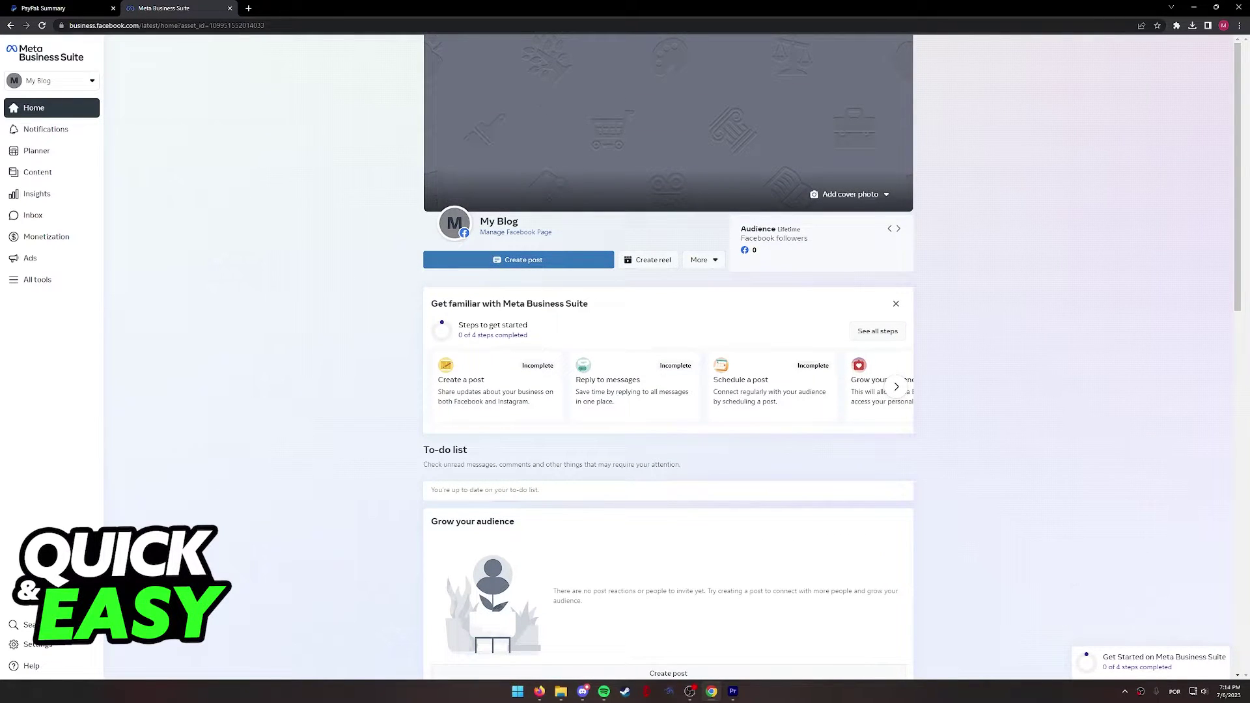
- Check the PayPal account summary tab, then return to the My Blog Business Suite home page
{"action": "left_click", "coordinate": [44, 8]}
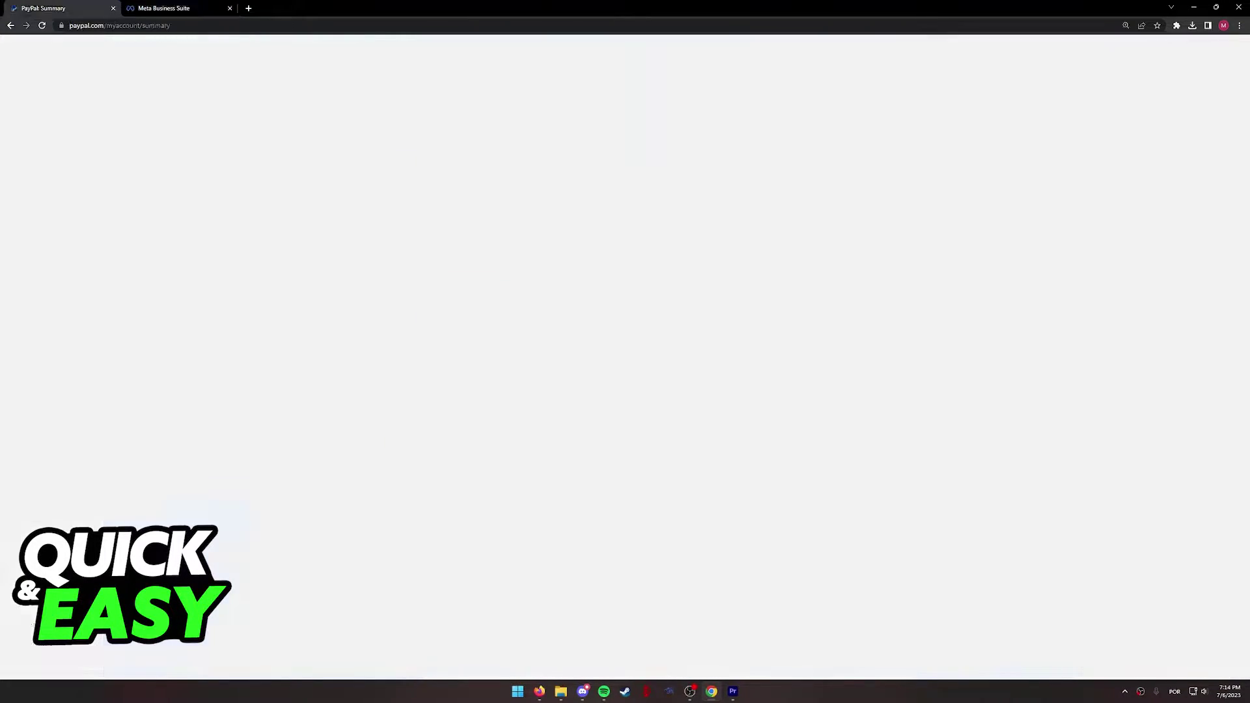
{"action": "left_click", "coordinate": [157, 8]}
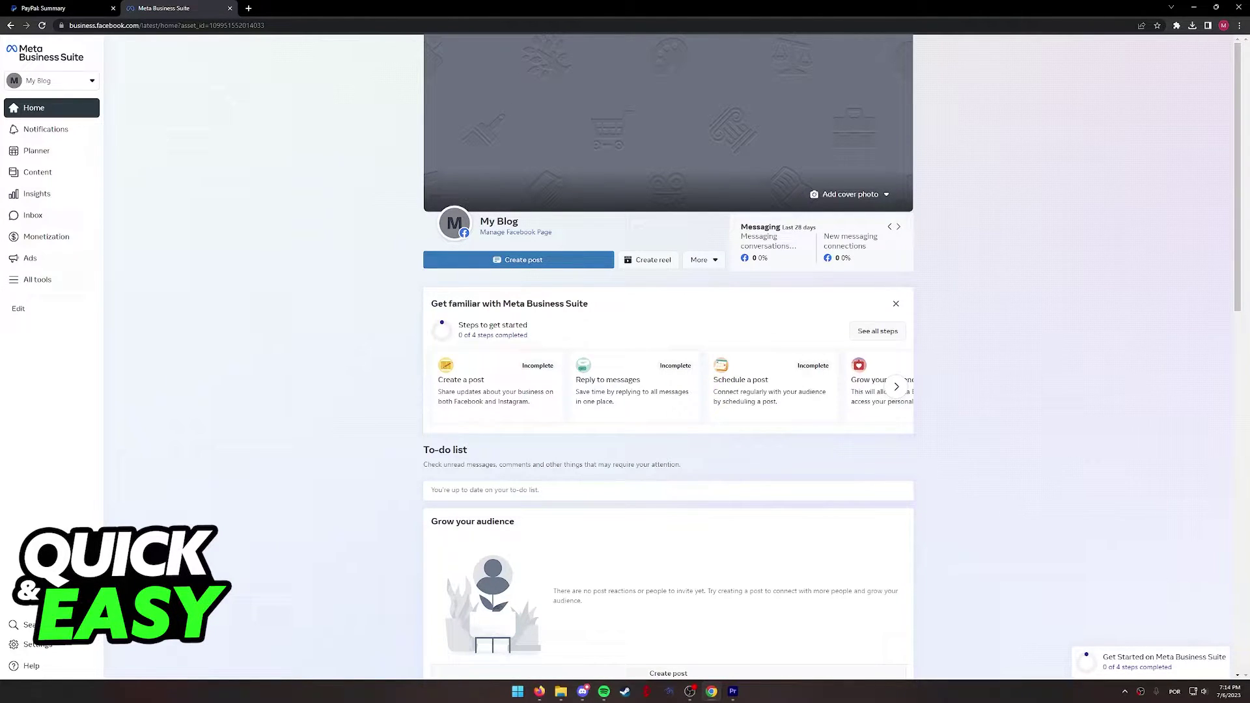
- Search All tools for 'billing' and open Billing & payments for the ad account
{"action": "left_click", "coordinate": [37, 279]}
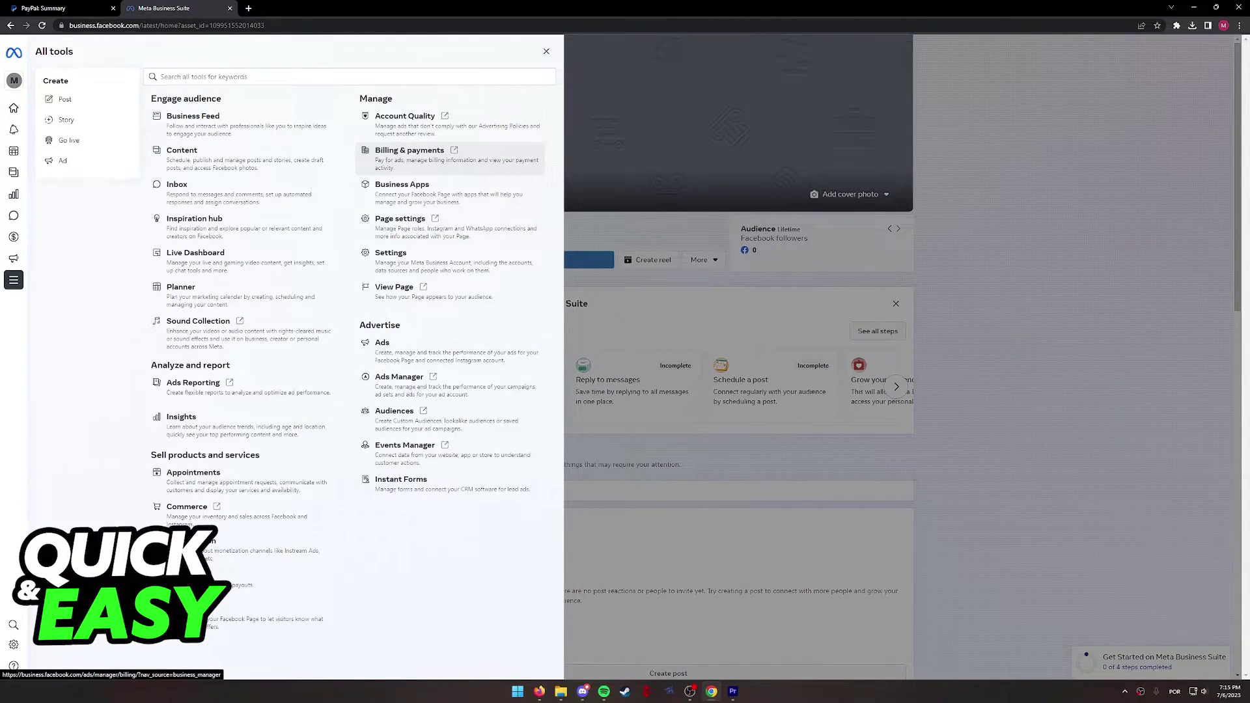
{"action": "left_click", "coordinate": [350, 77]}
{"action": "type", "text": "bi"}
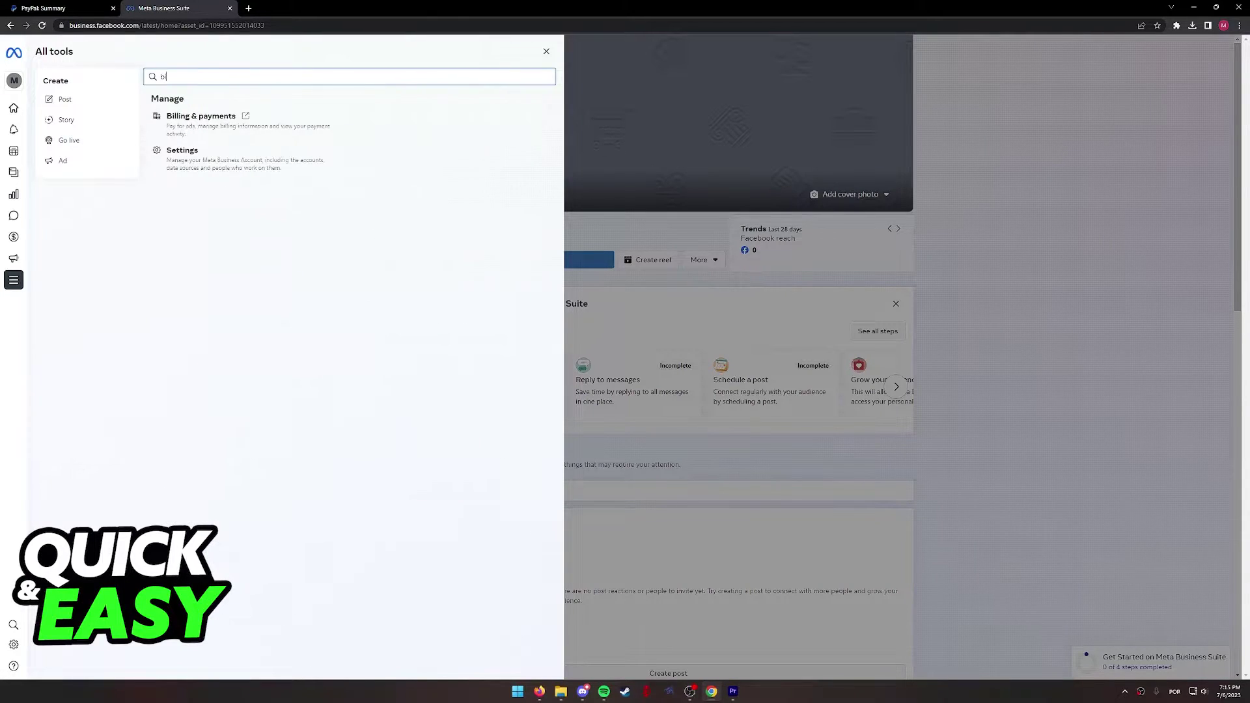
{"action": "type", "text": "lling"}
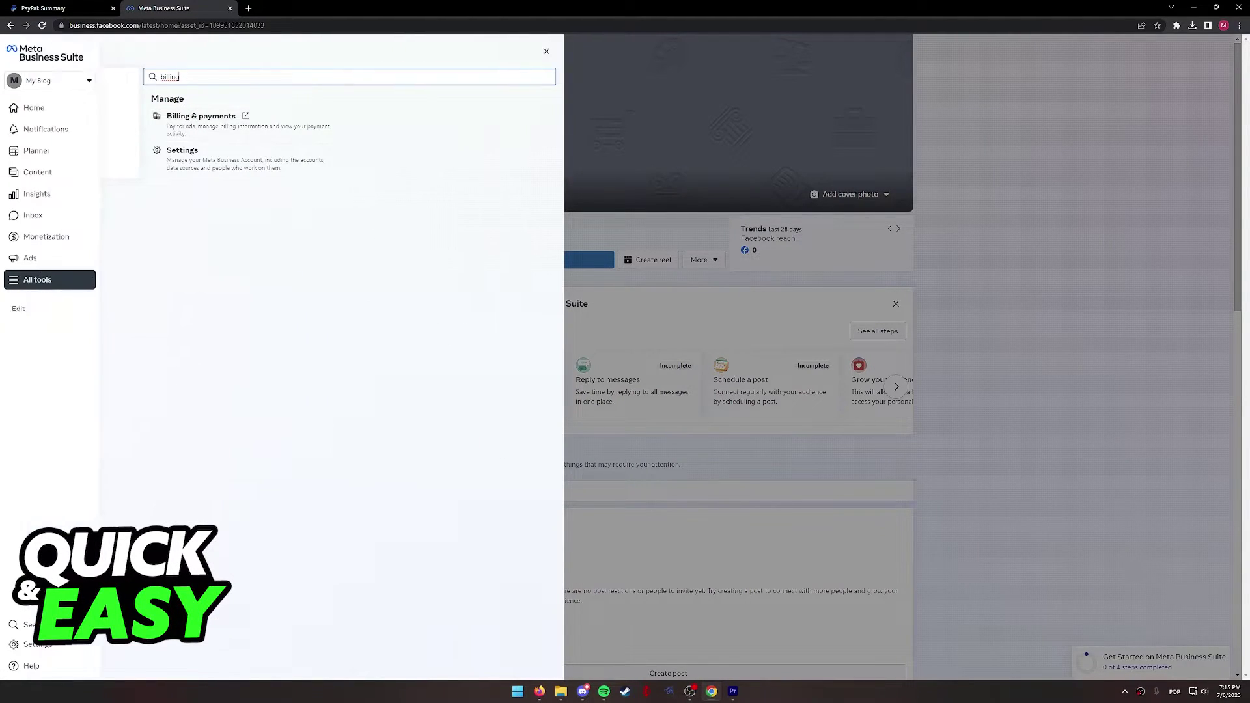
{"action": "left_click", "coordinate": [200, 115]}
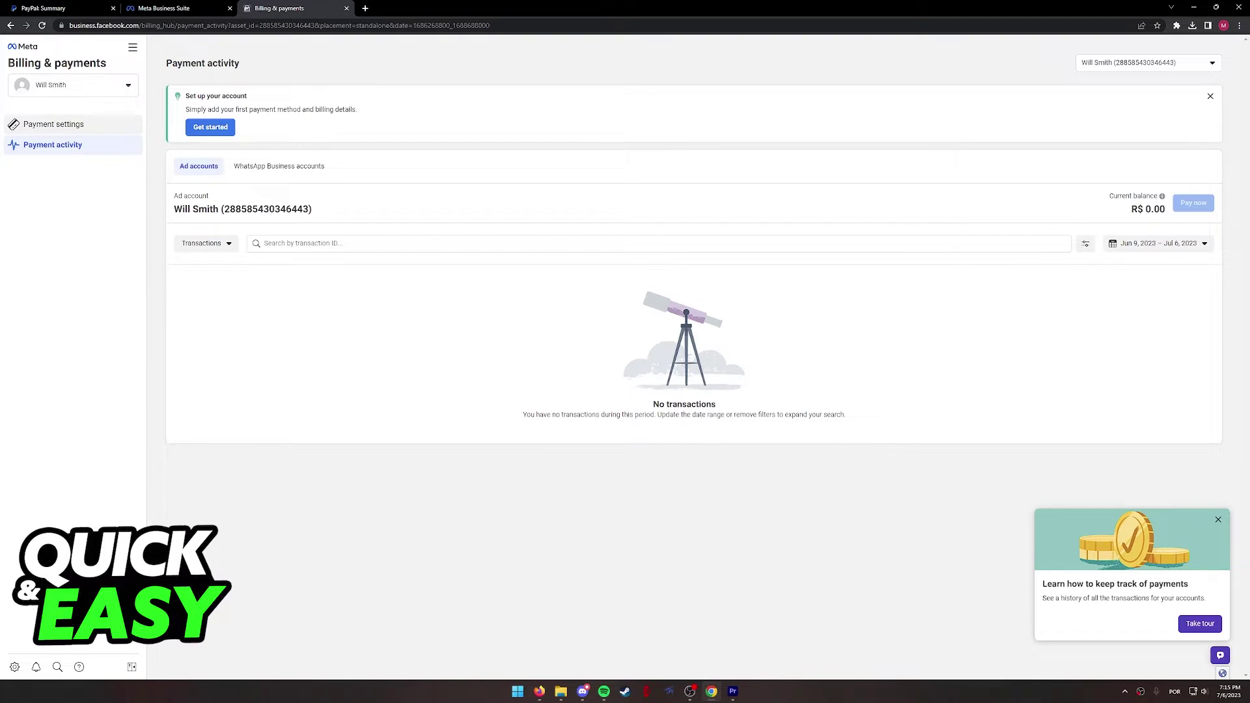
- View Payment settings with the R$ 0.00 balance and start adding a payment method
{"action": "left_click", "coordinate": [54, 124]}
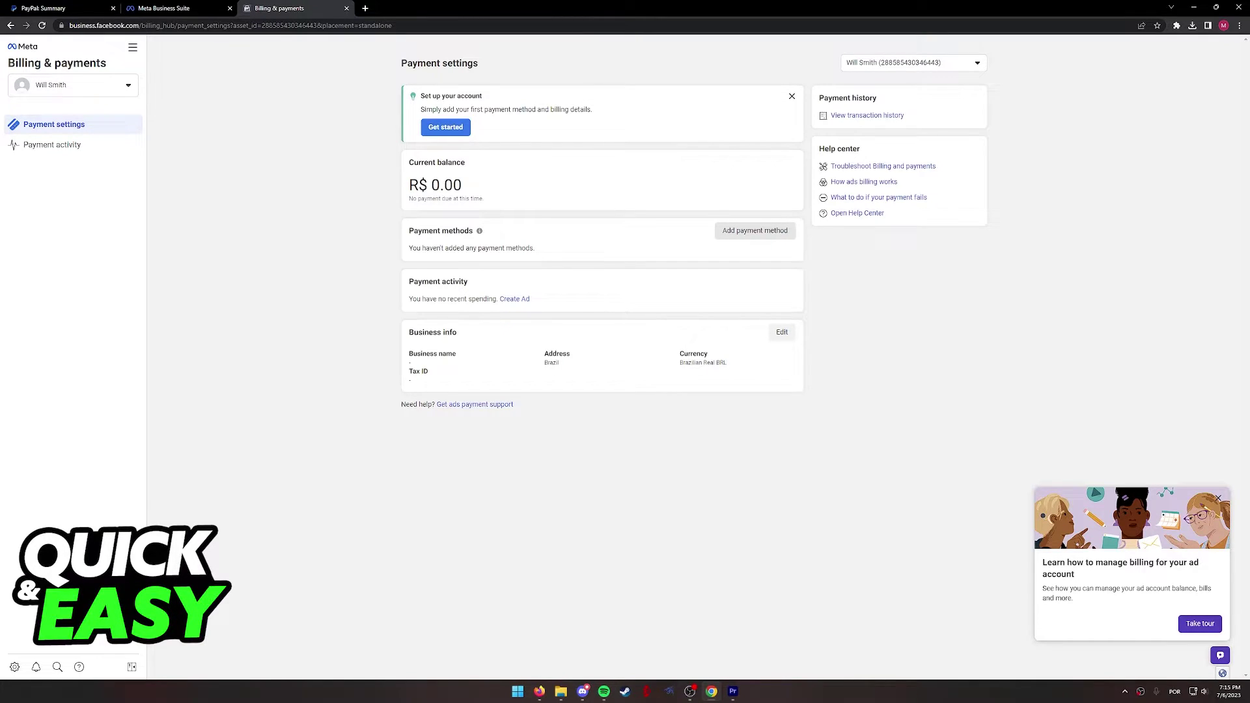
{"action": "left_click", "coordinate": [754, 231]}
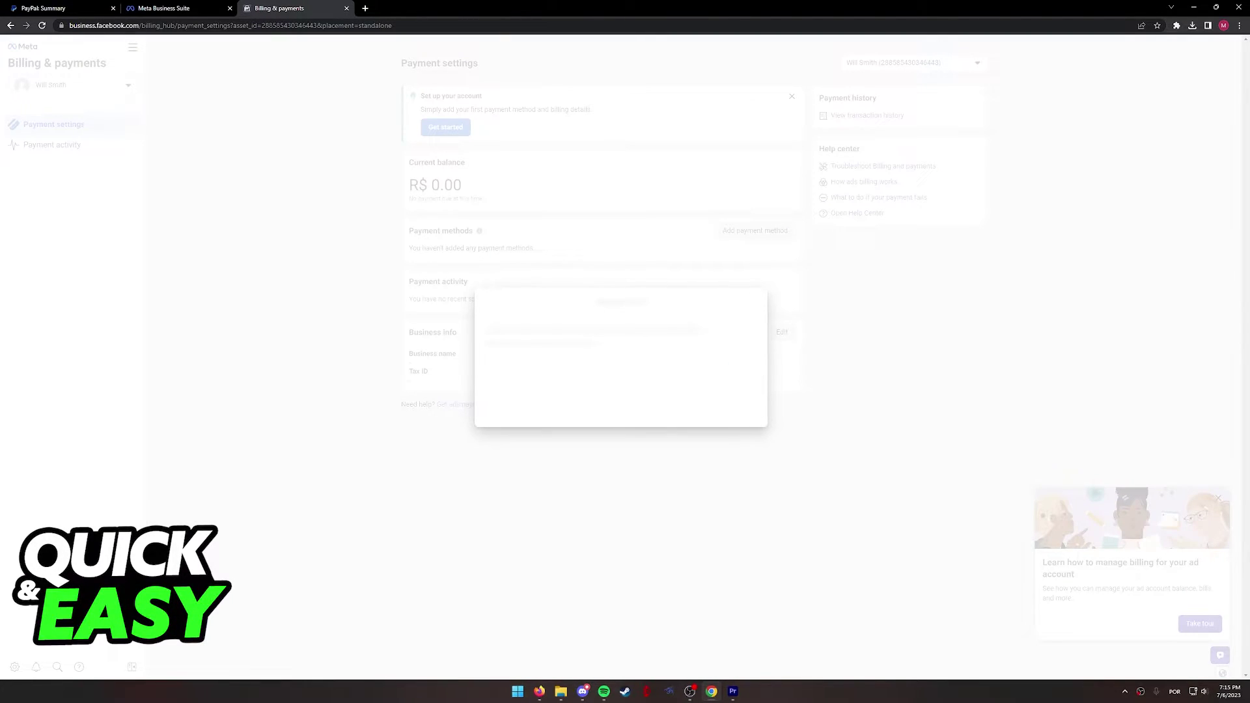
- Choose PayPal, dismiss its error popup, reselect PayPal, then close the form without saving
{"action": "left_click", "coordinate": [755, 326]}
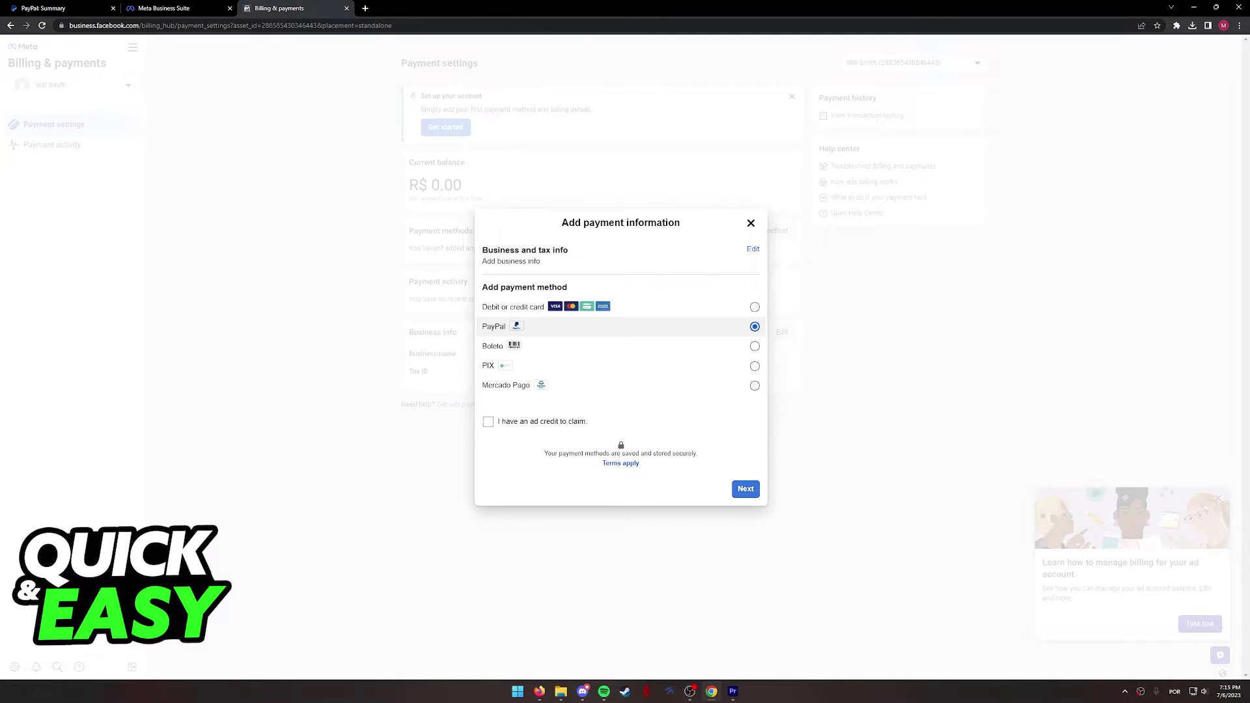
{"action": "left_click", "coordinate": [746, 488]}
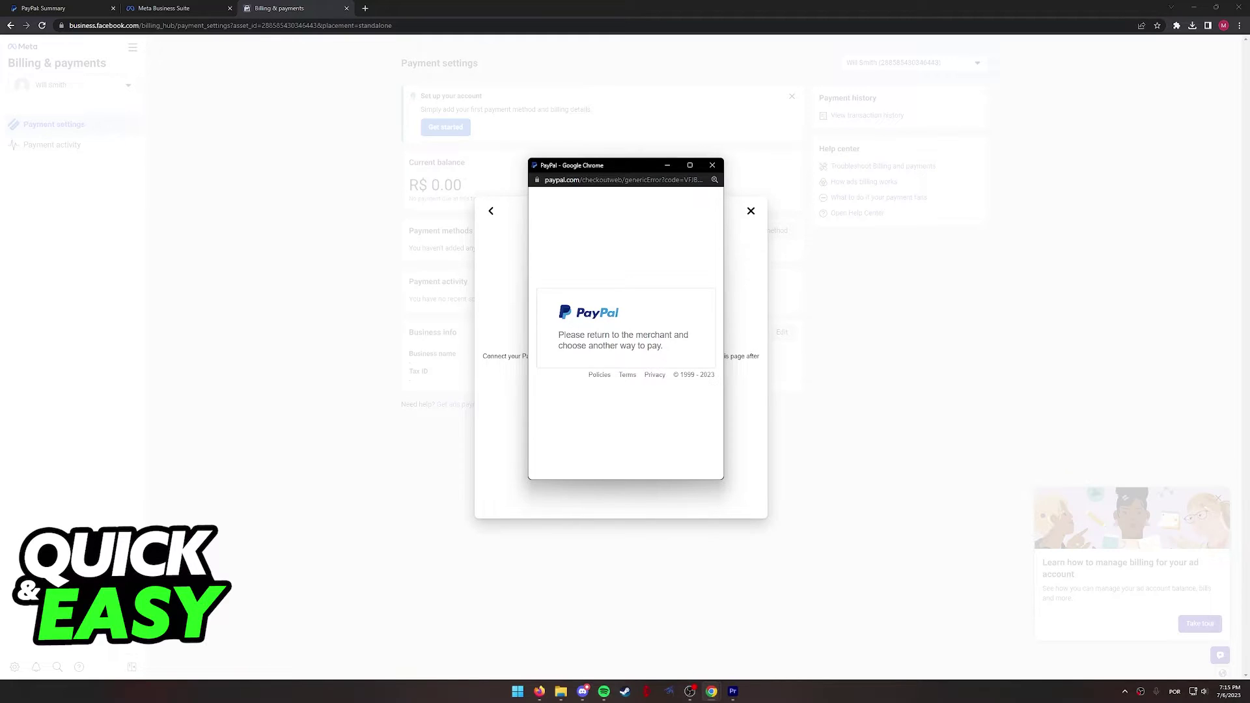
{"action": "left_click", "coordinate": [713, 165]}
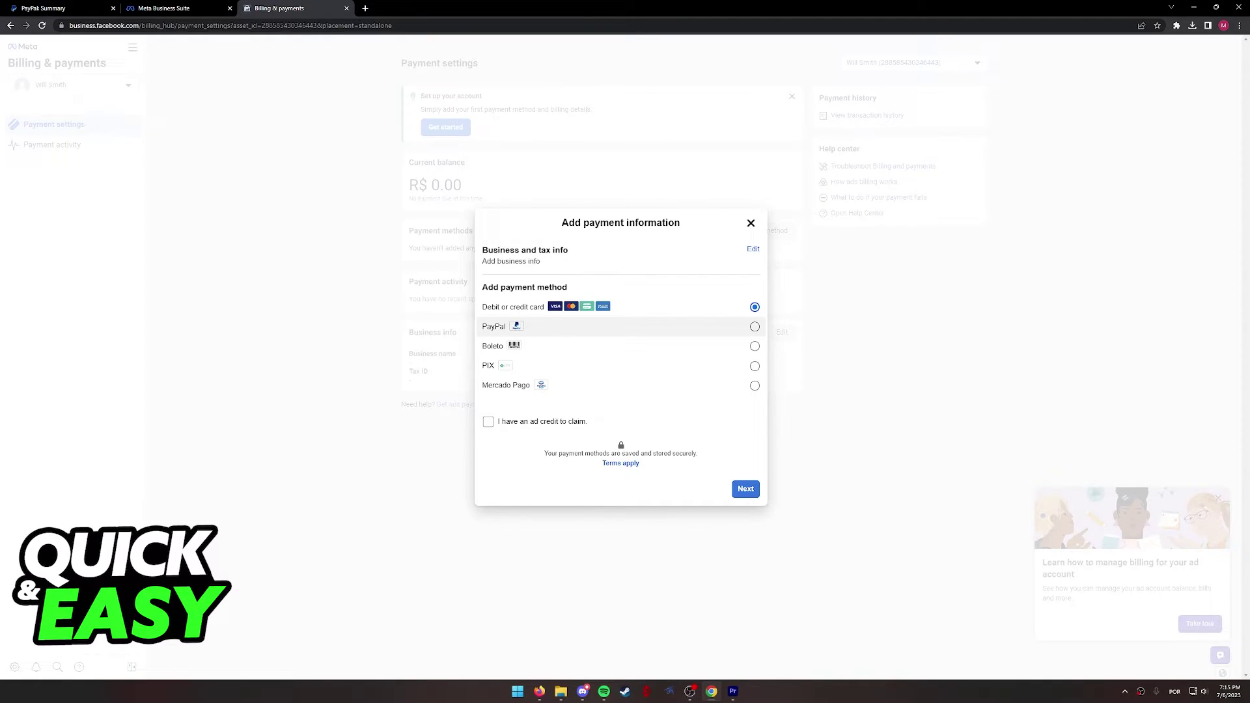
{"action": "left_click", "coordinate": [615, 327]}
{"action": "left_click", "coordinate": [751, 223]}
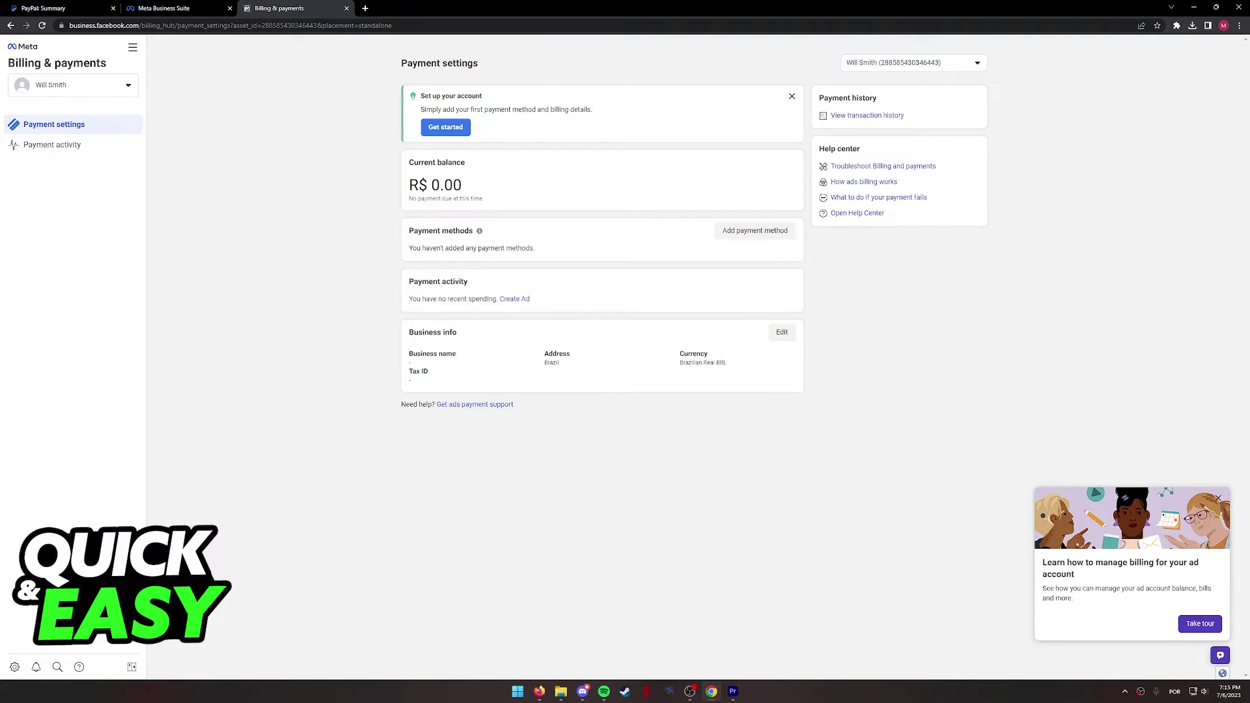
- Close the billing tab with Ctrl+W and view the Page's Monetization overview
{"action": "key", "text": "ctrl+w"}
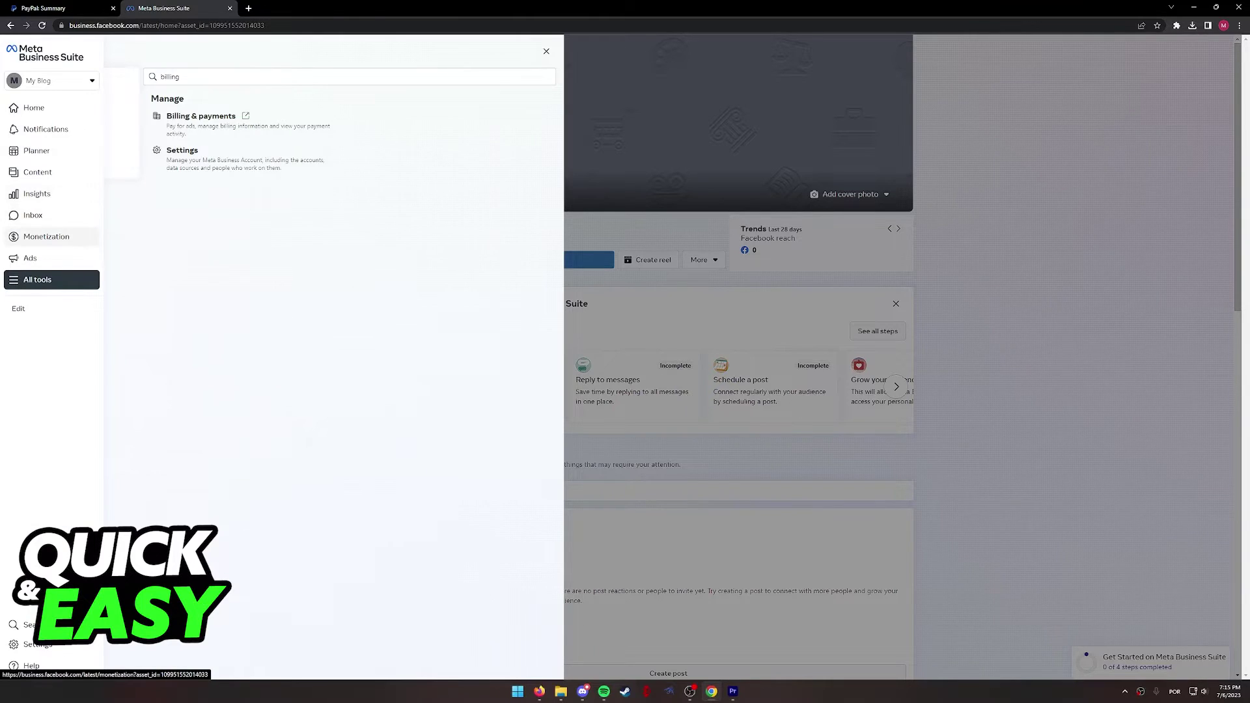
{"action": "left_click", "coordinate": [45, 237]}
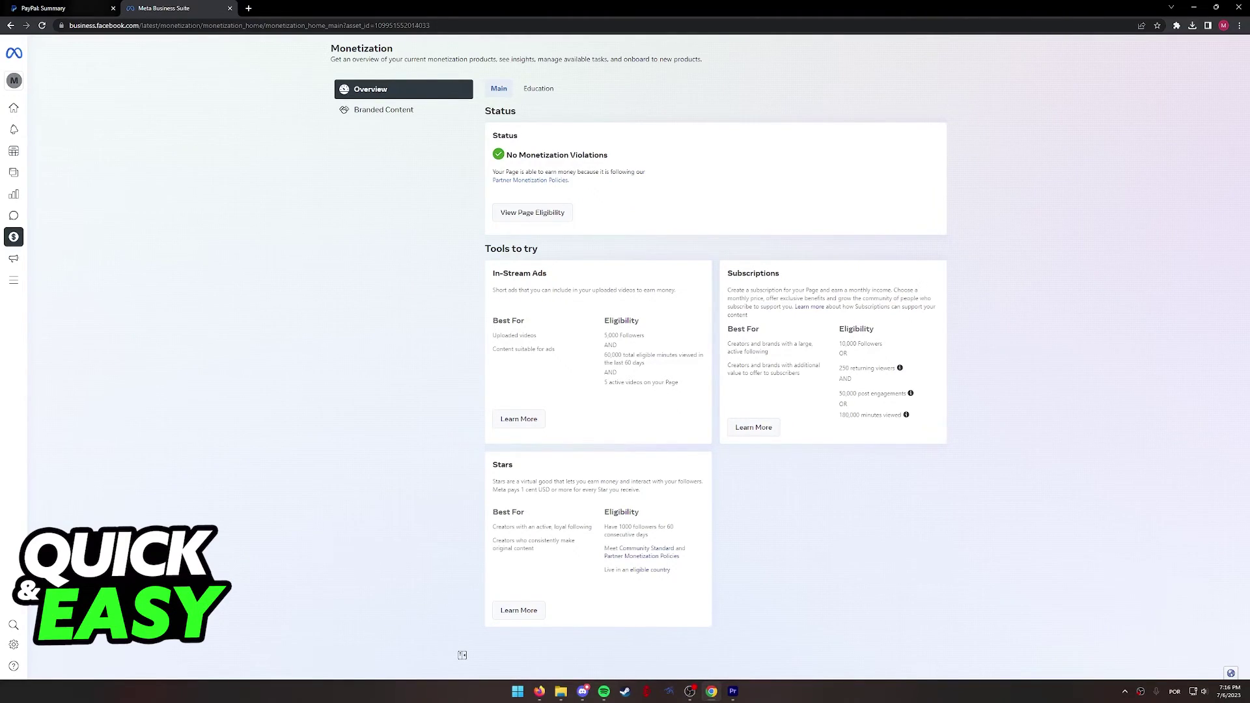
{"action": "left_click", "coordinate": [58, 8]}
{"action": "left_click", "coordinate": [164, 8]}
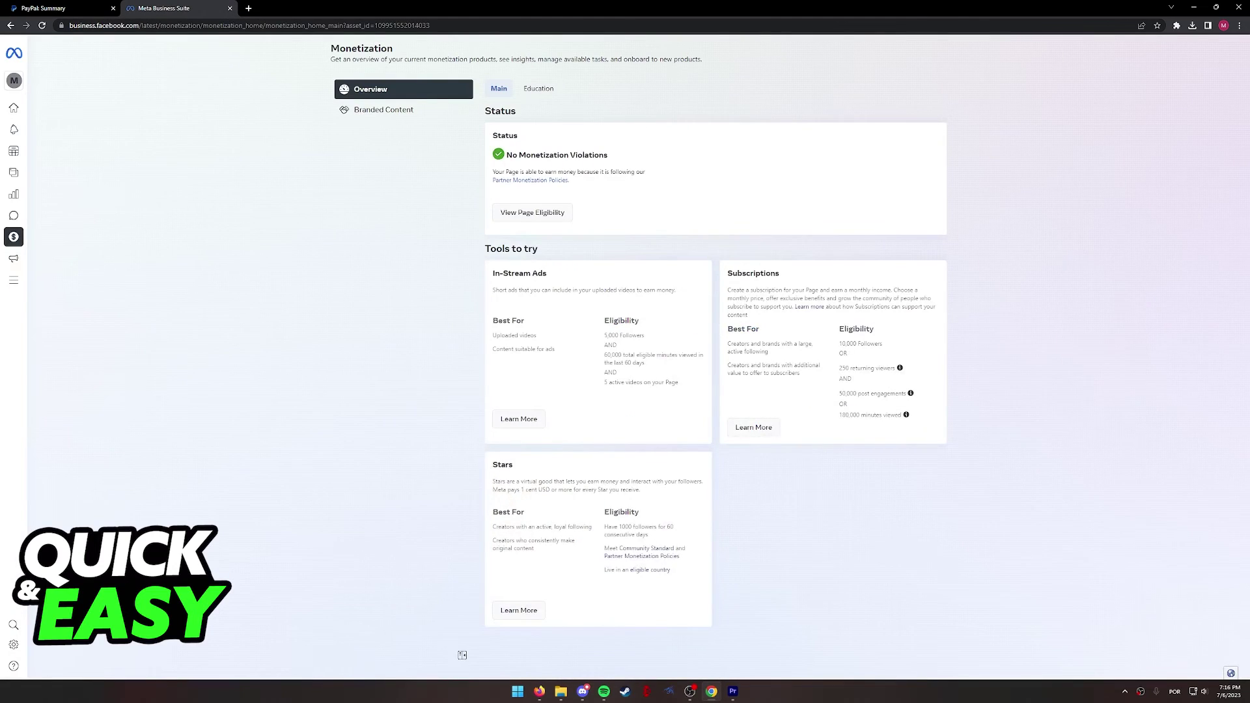